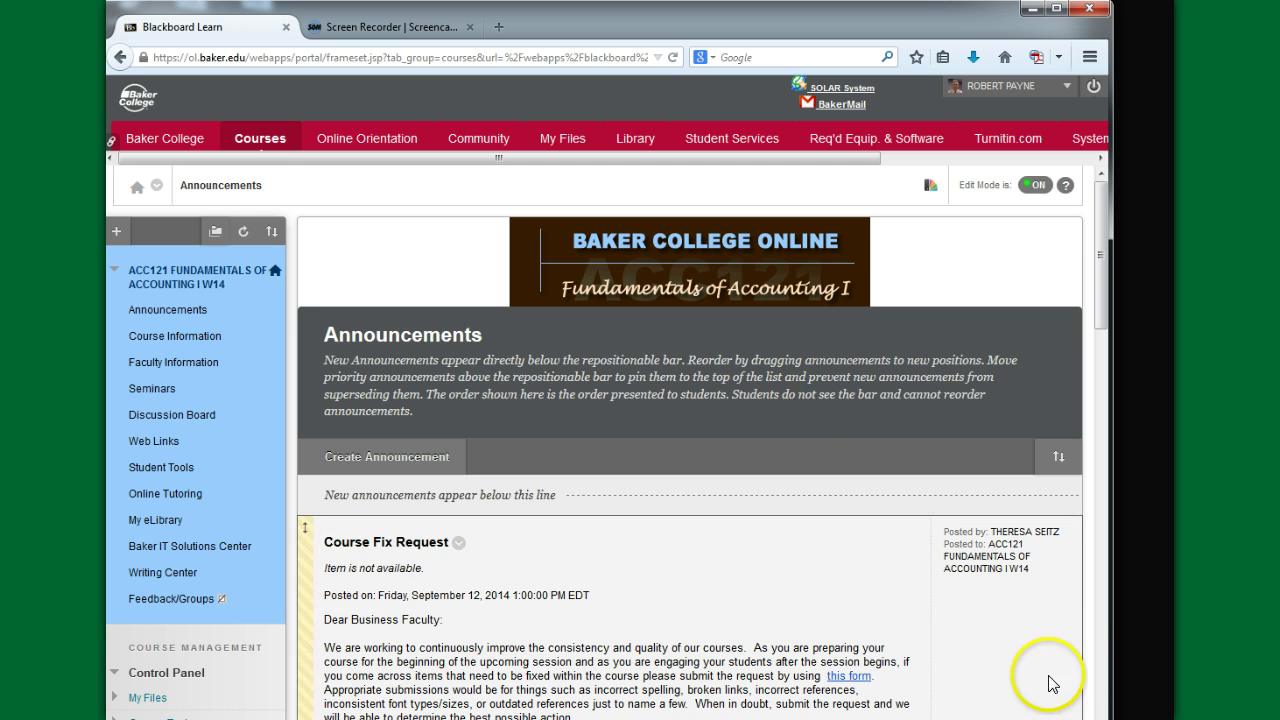
Step: Scroll the ACC121 Announcements page and drag the window's right edge outward to widen it
scroll(690, 500, down, 1)
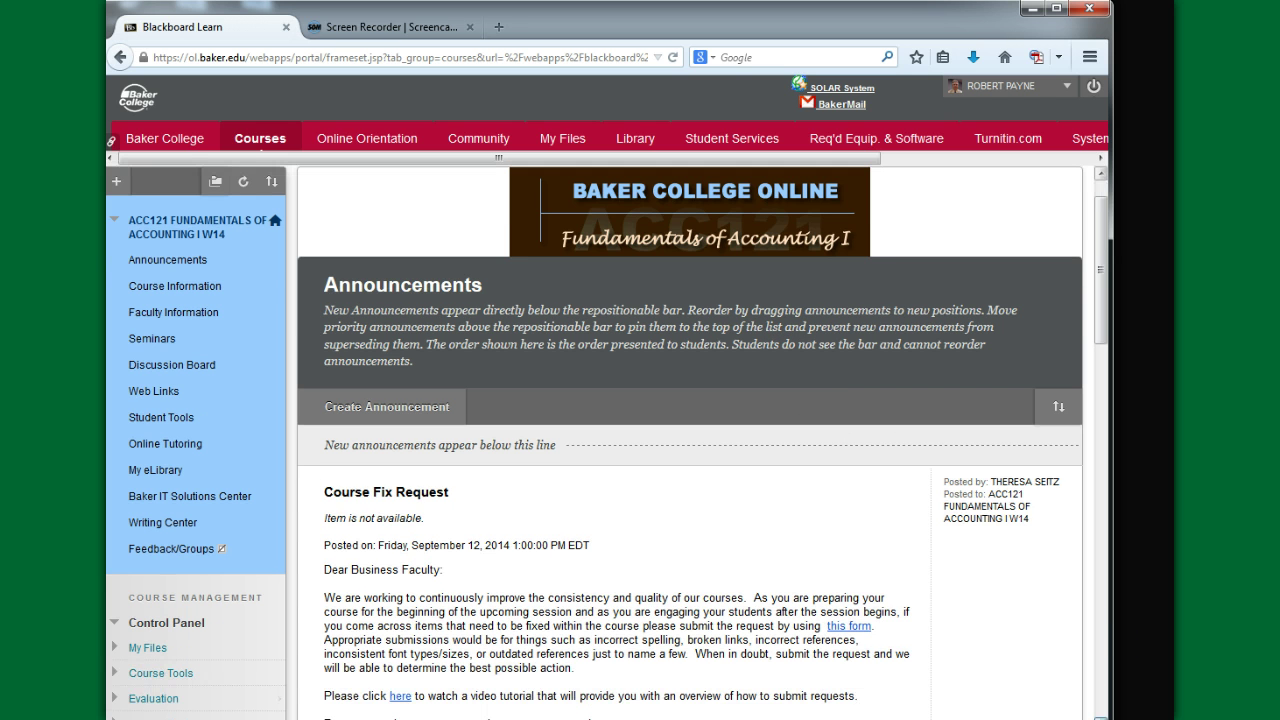
drag(1112, 686, 1166, 684)
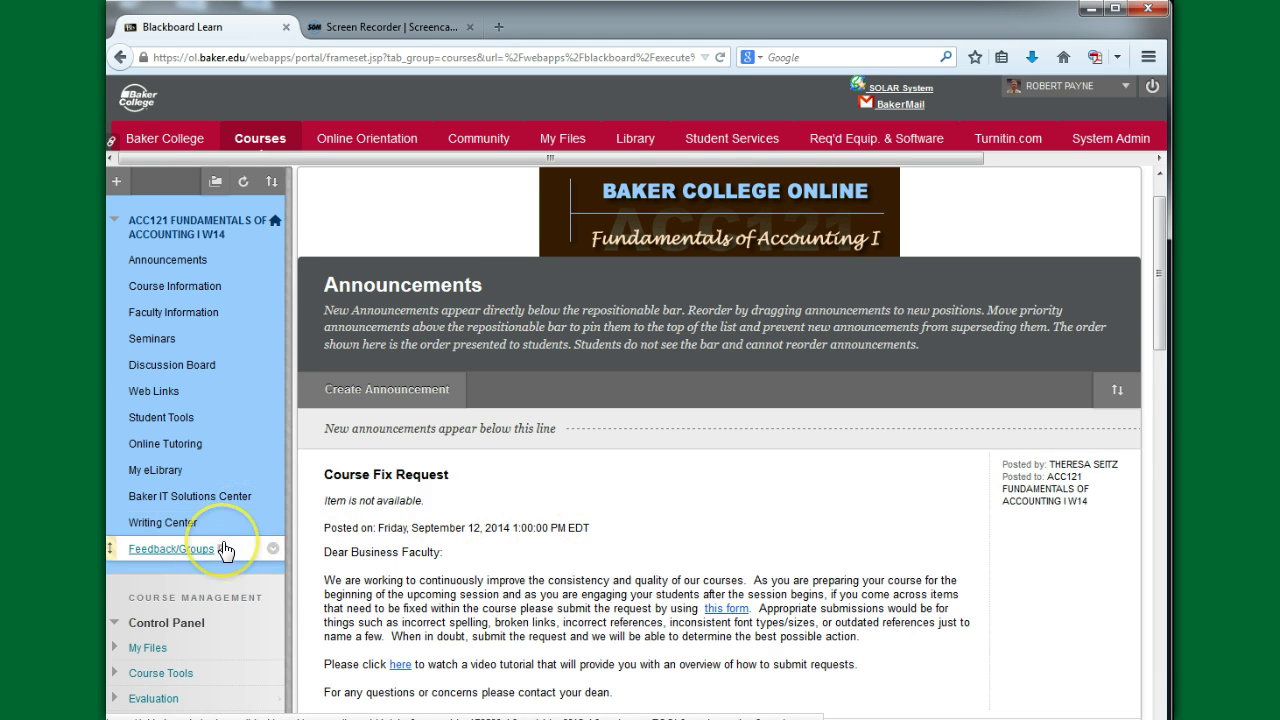
Step: Open Tests, Surveys, and Pools from Course Tools in the ACC121 Control Panel
scroll(228, 545, down, 3)
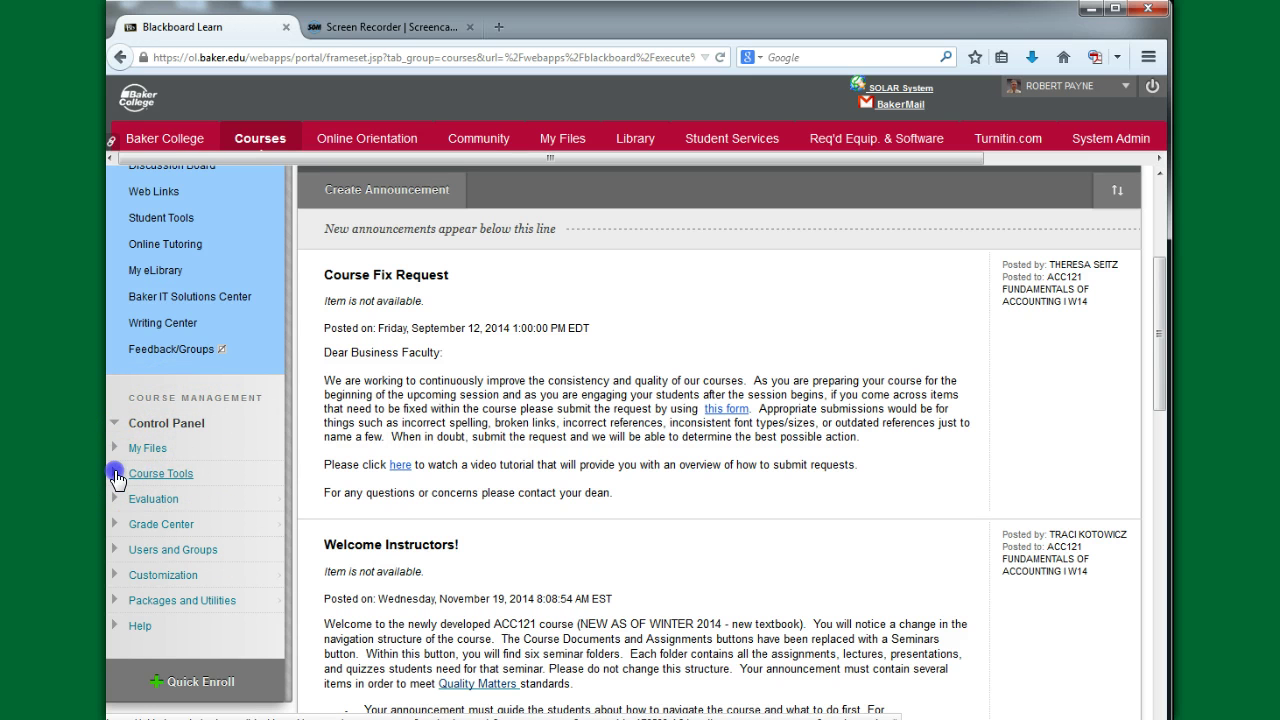
click(115, 476)
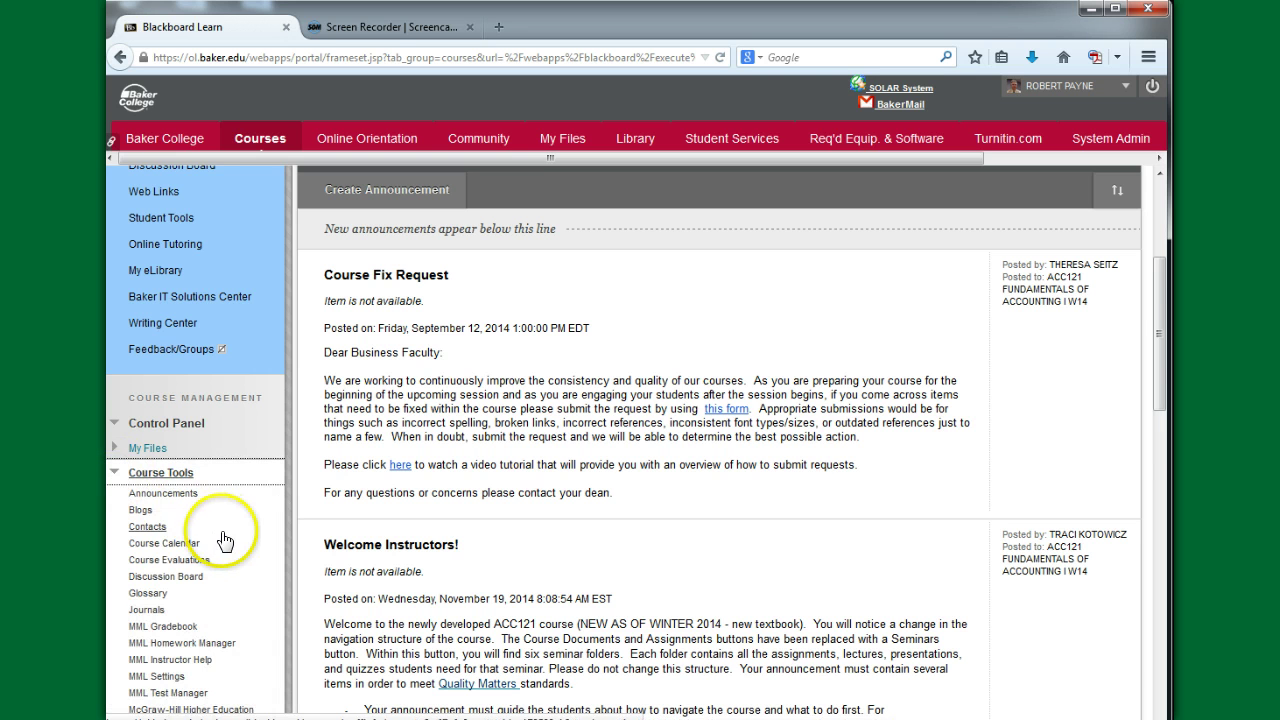
scroll(222, 540, down, 2)
scroll(222, 542, down, 2)
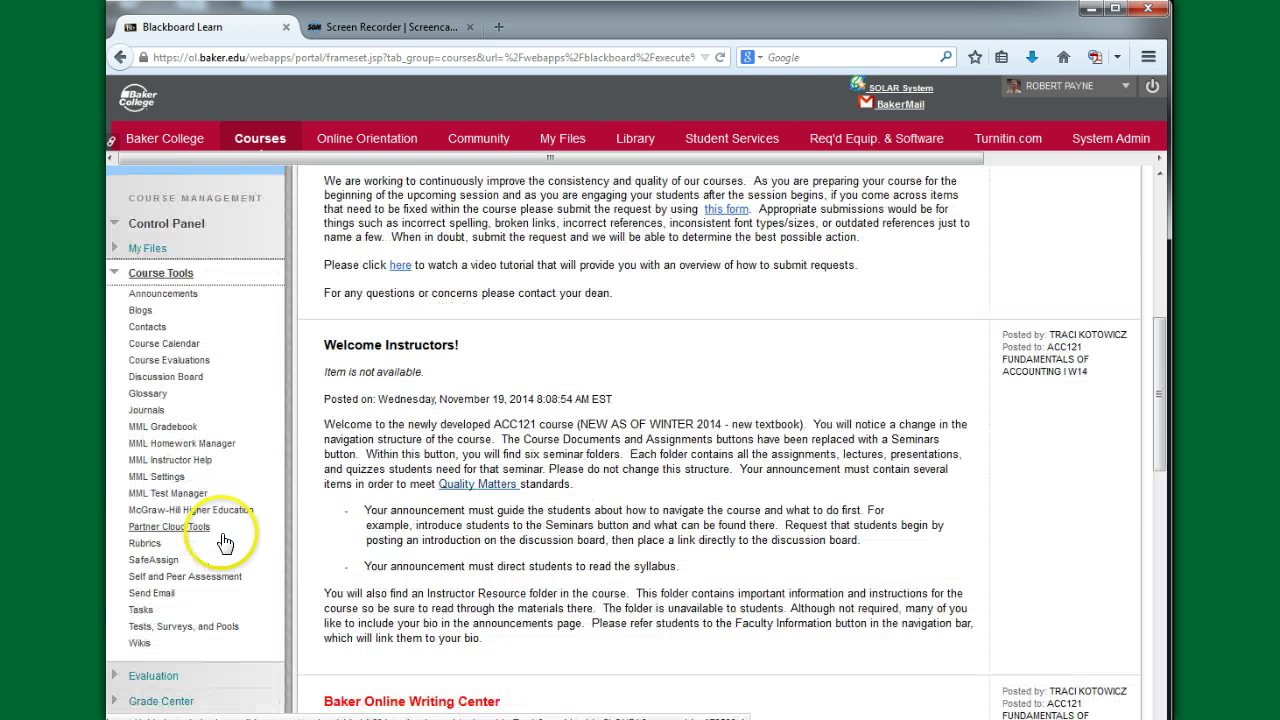
click(184, 630)
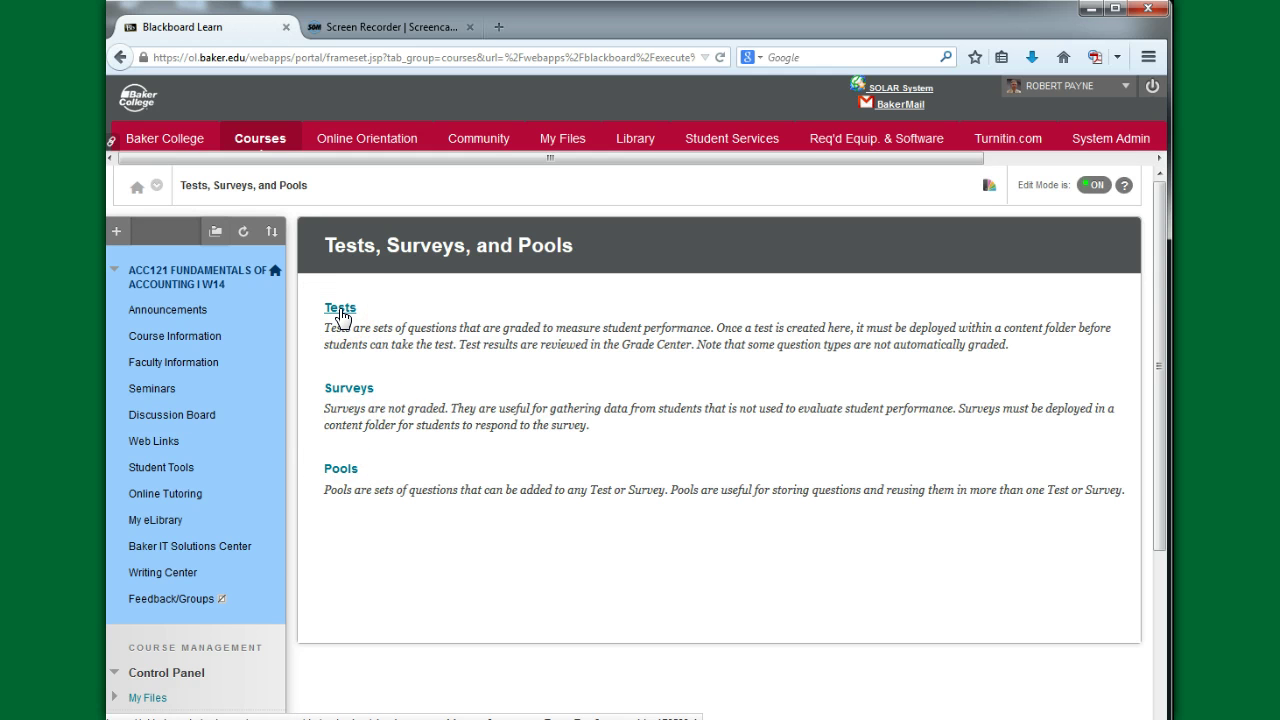
Step: Open the Tests list showing EXAM 1, EXAM 2, Final Exam - M/C and Midterm Exam - M/C
click(340, 308)
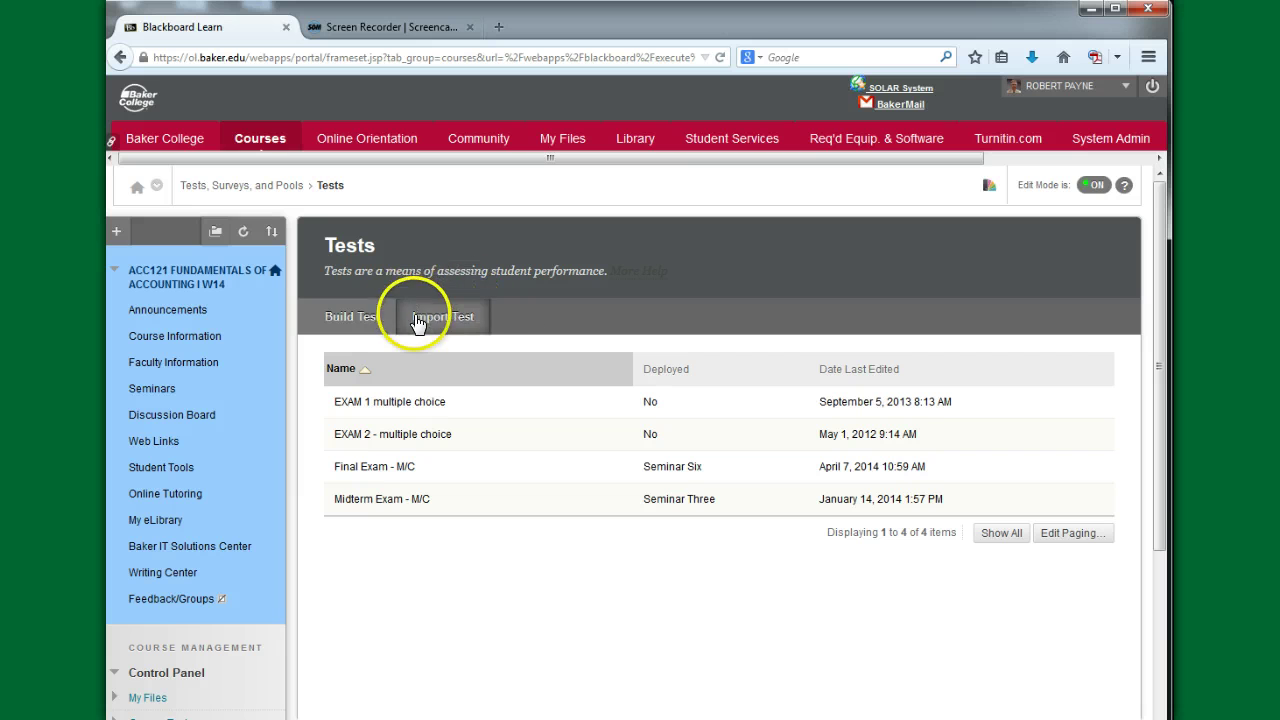
click(474, 324)
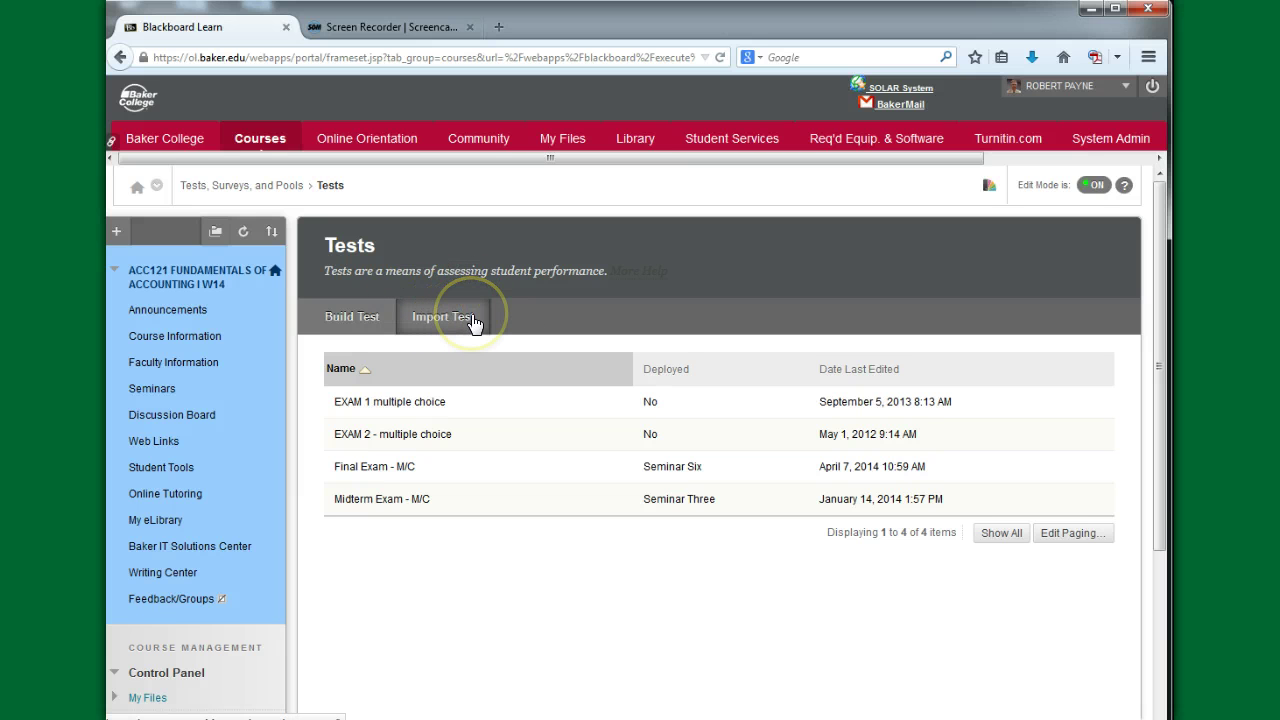
Step: Open the action menu for the Midterm Exam - M/C test
click(439, 500)
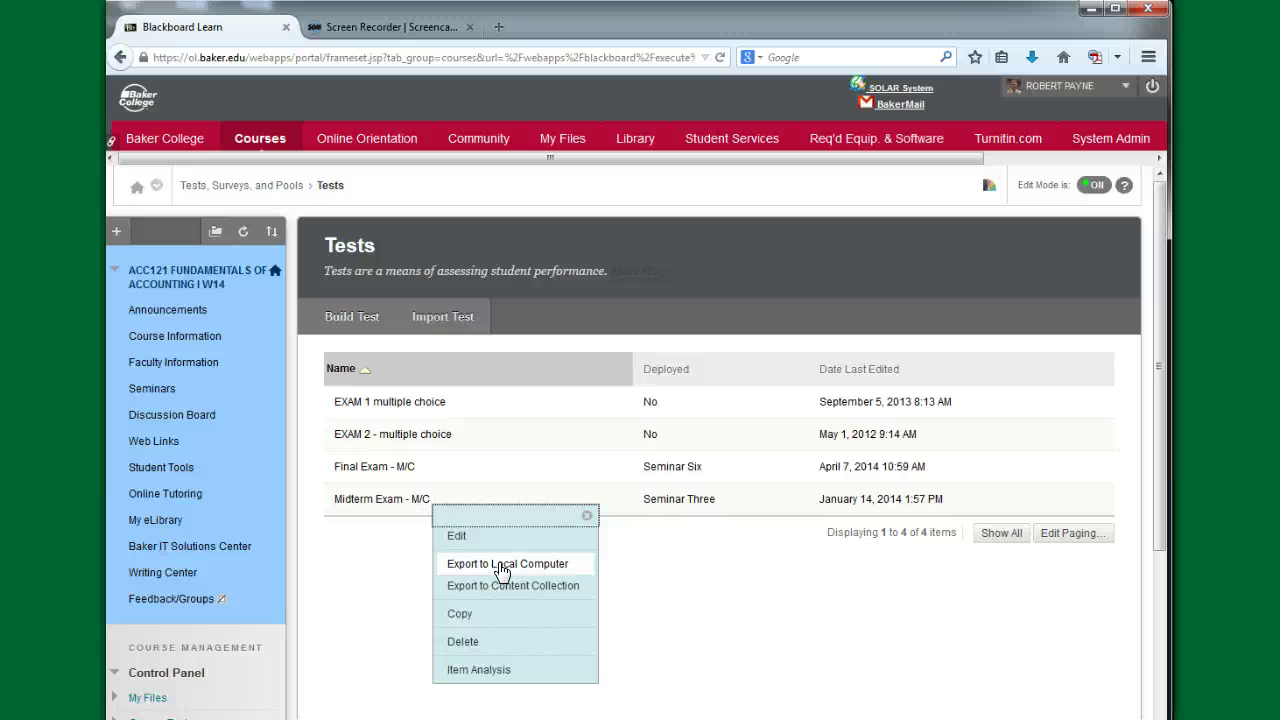
Step: Export Midterm Exam - M/C to the local computer, choosing Save File for the 14.4 KB zip
click(501, 566)
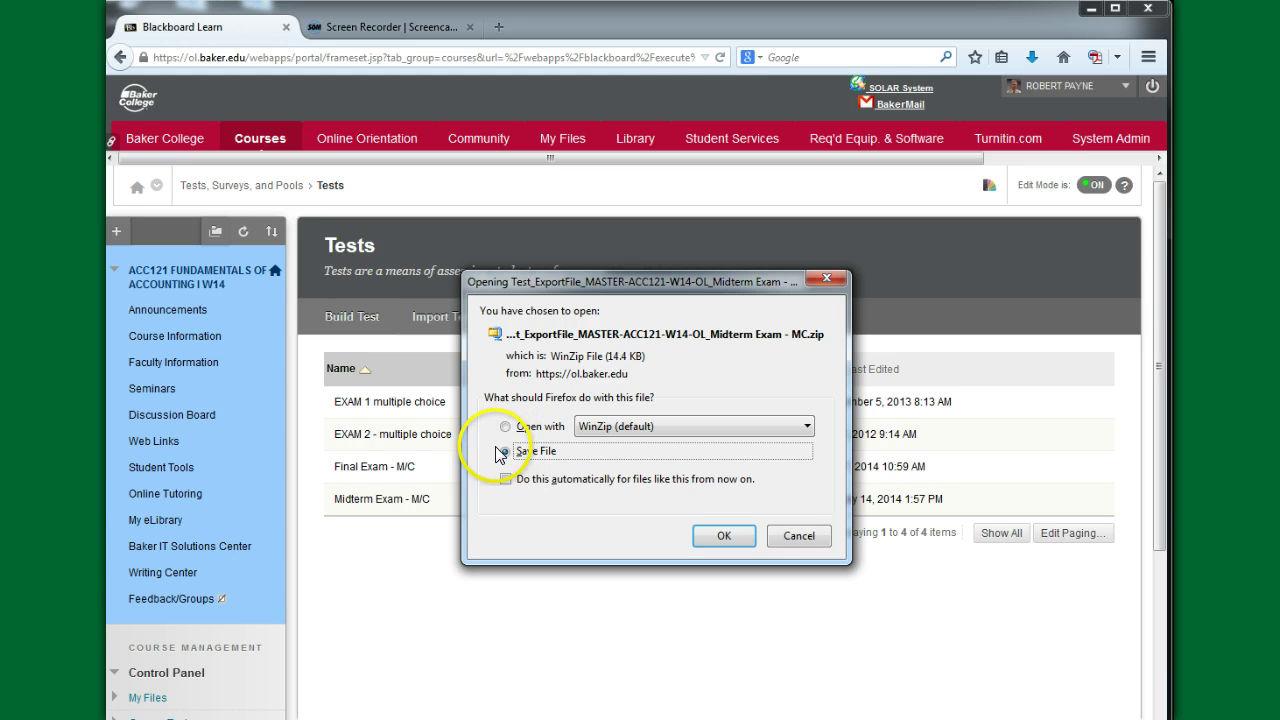
Step: Save the Midterm Exam - MC.zip export to the Desktop, replacing the existing copy
click(725, 536)
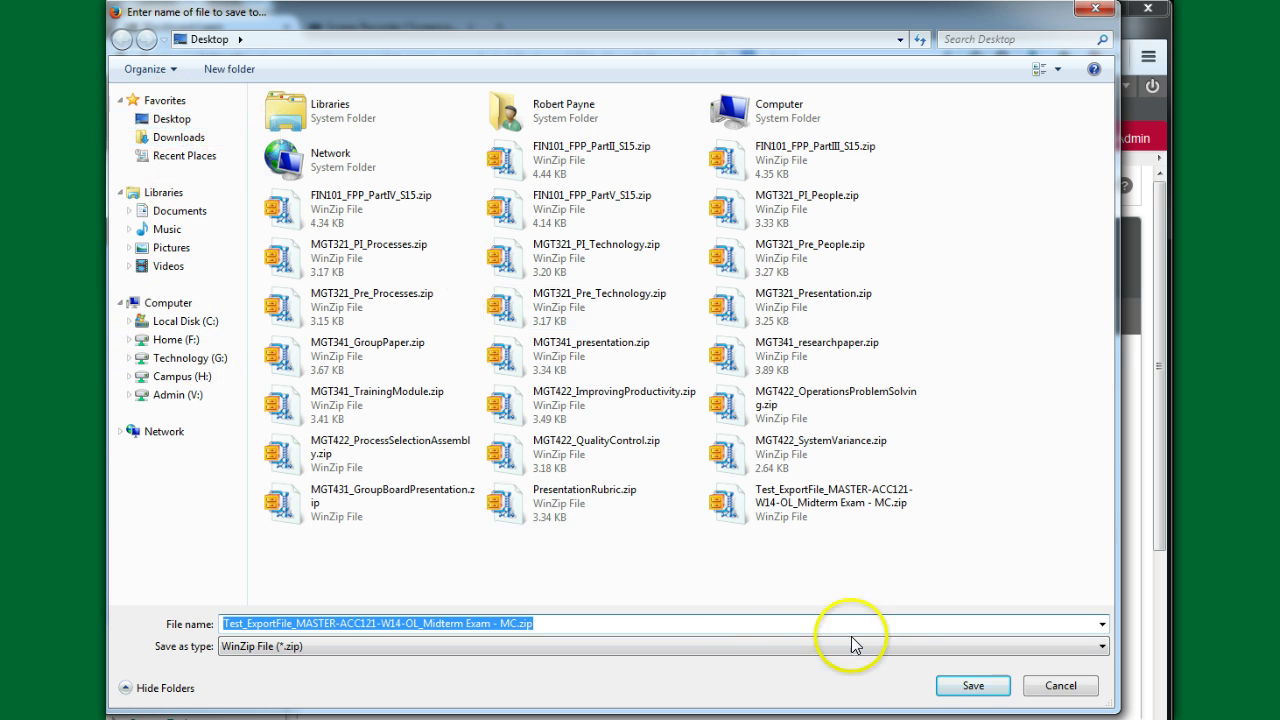
click(978, 687)
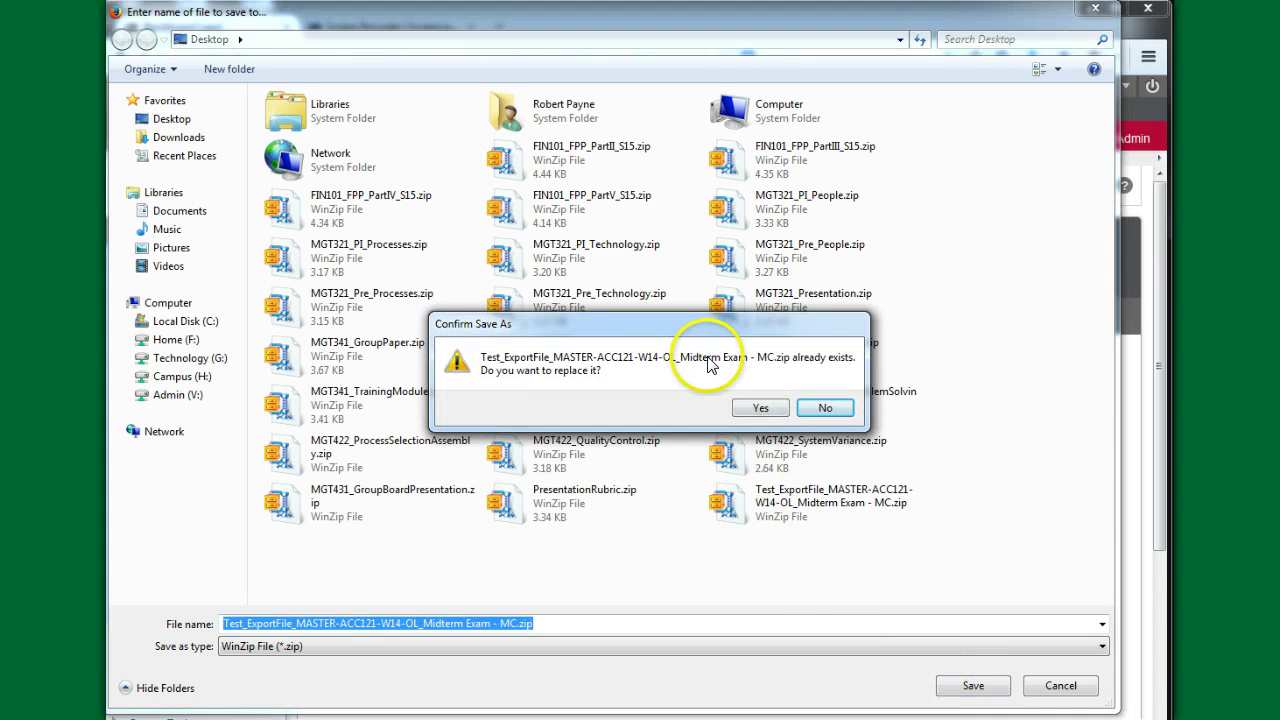
click(760, 411)
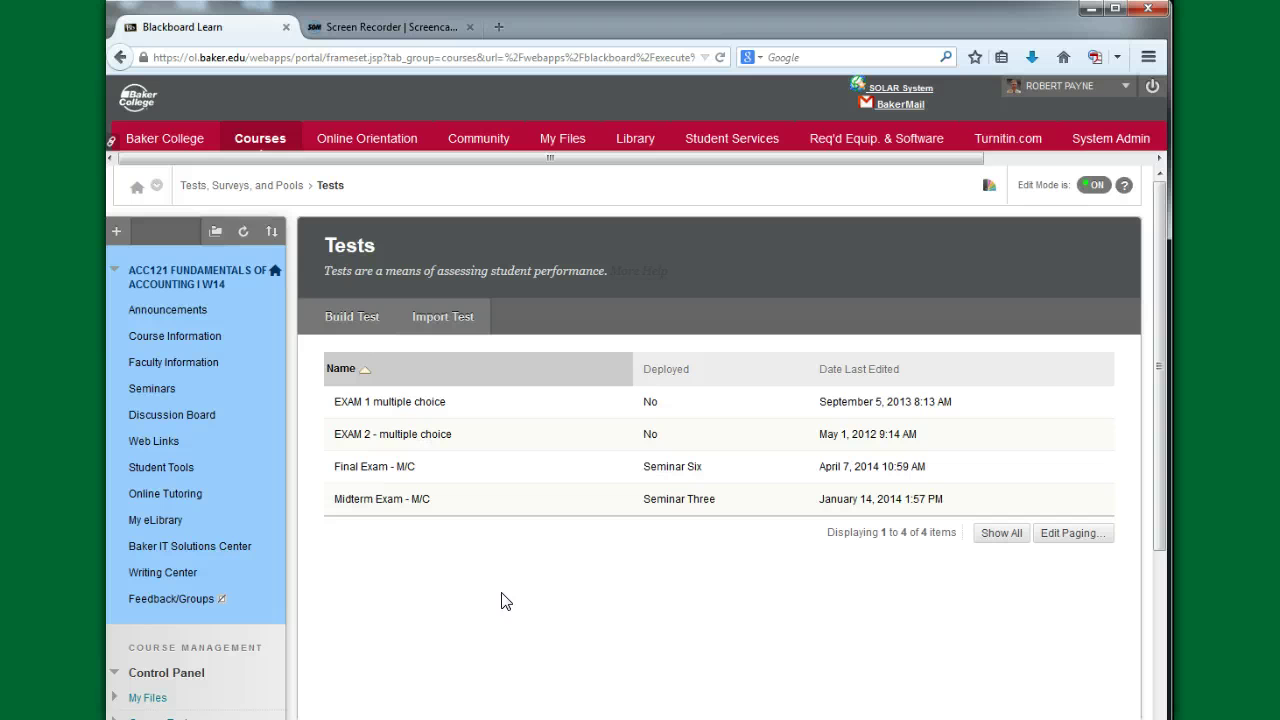
Step: Go to the Courses list and open the BB-TEST: BB Test Shell course
mouse_move(437, 503)
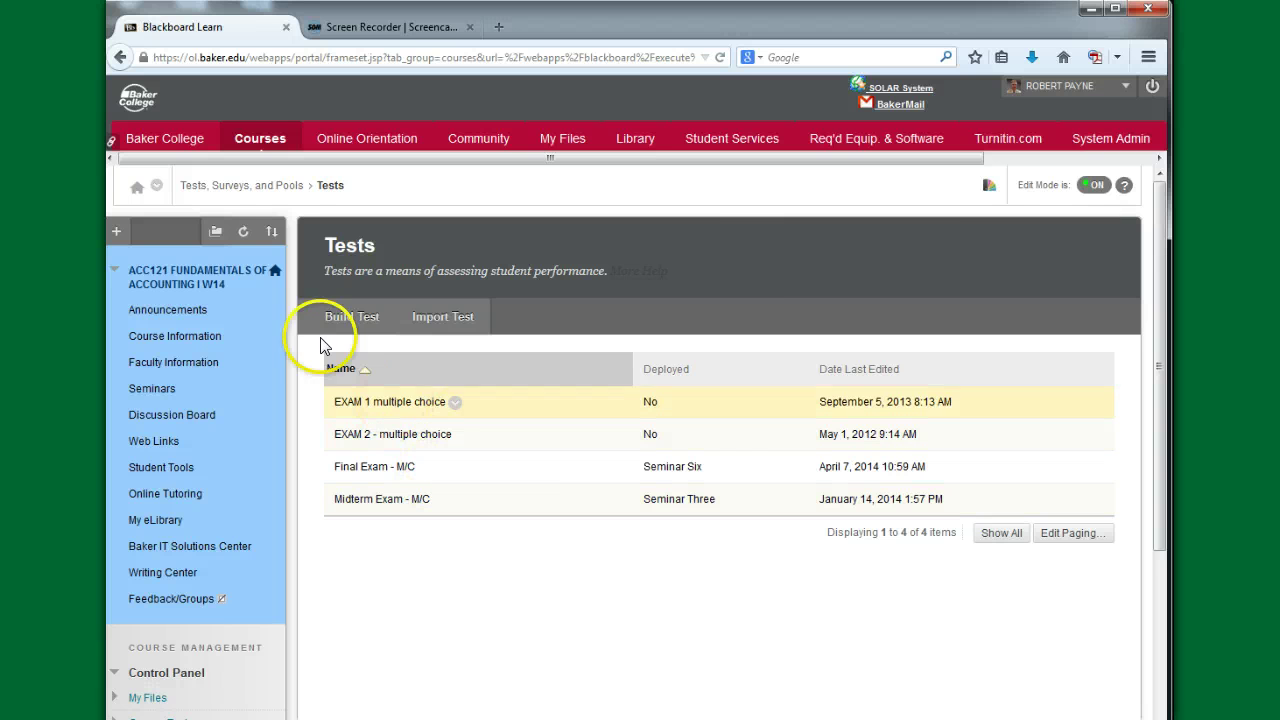
click(259, 141)
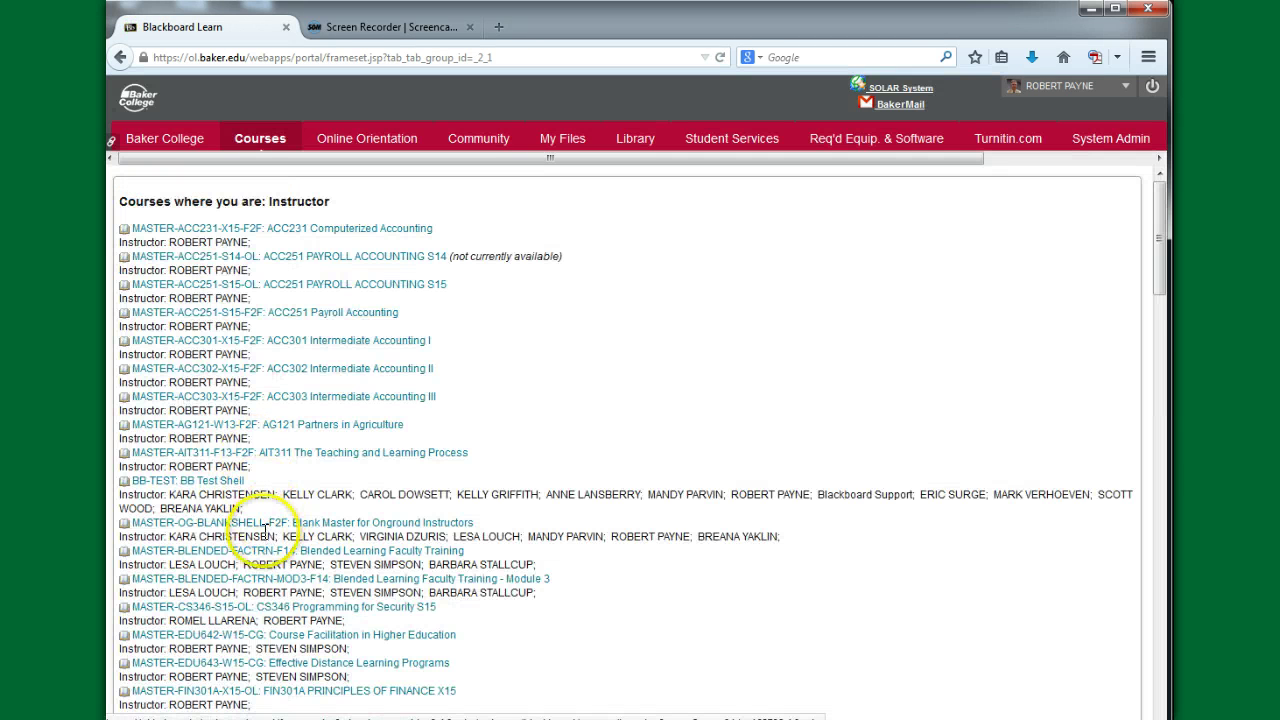
click(205, 483)
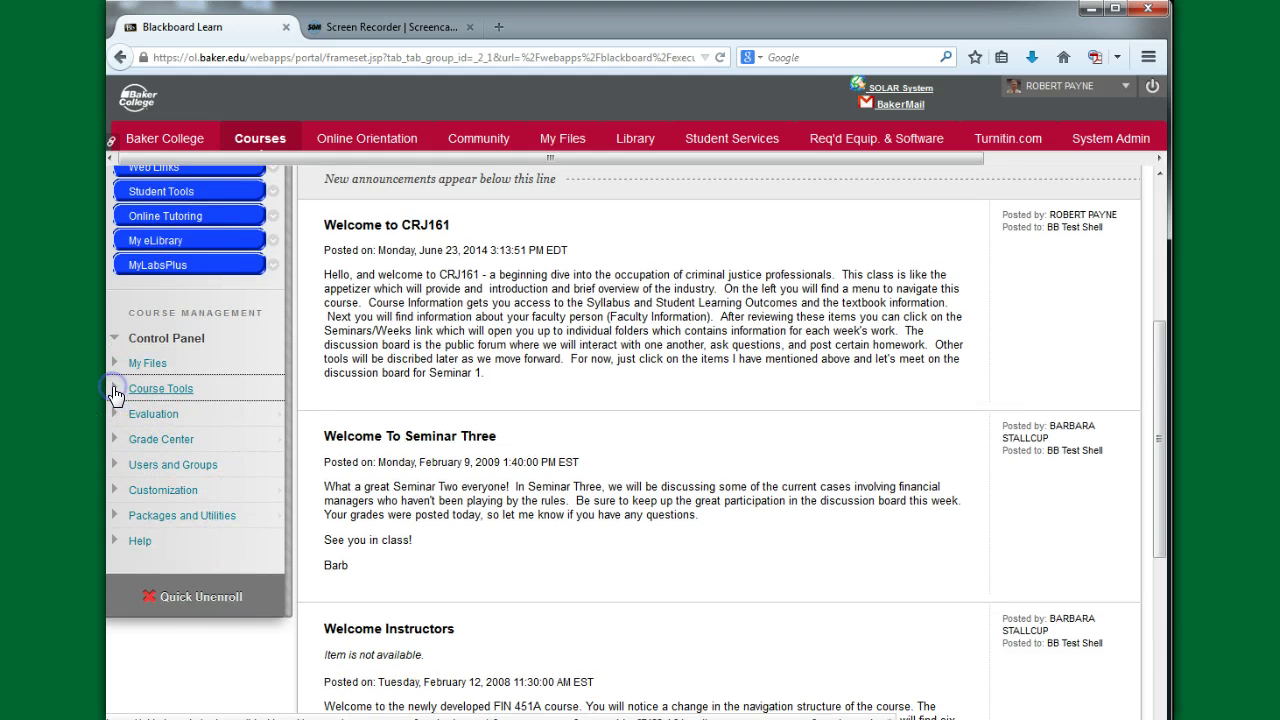
scroll(205, 555, down, 3)
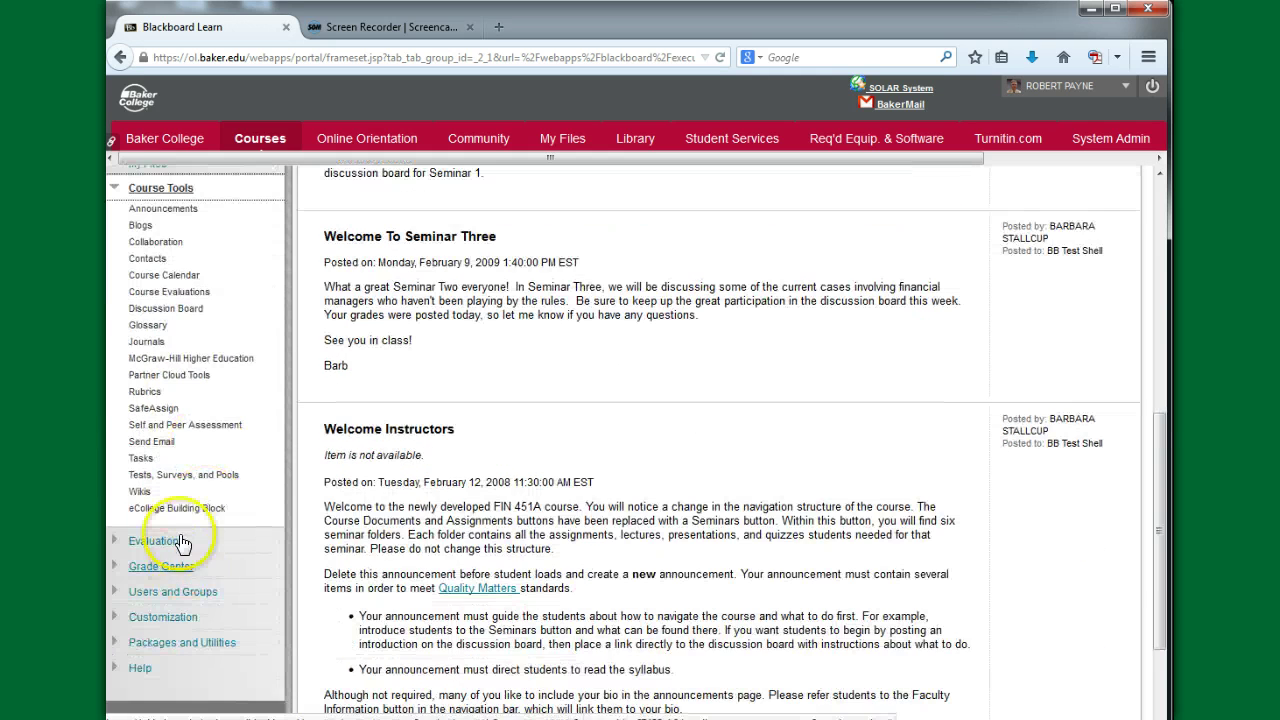
Step: Open the BB Test Shell course's Tests list via Tests, Surveys, and Pools
click(210, 477)
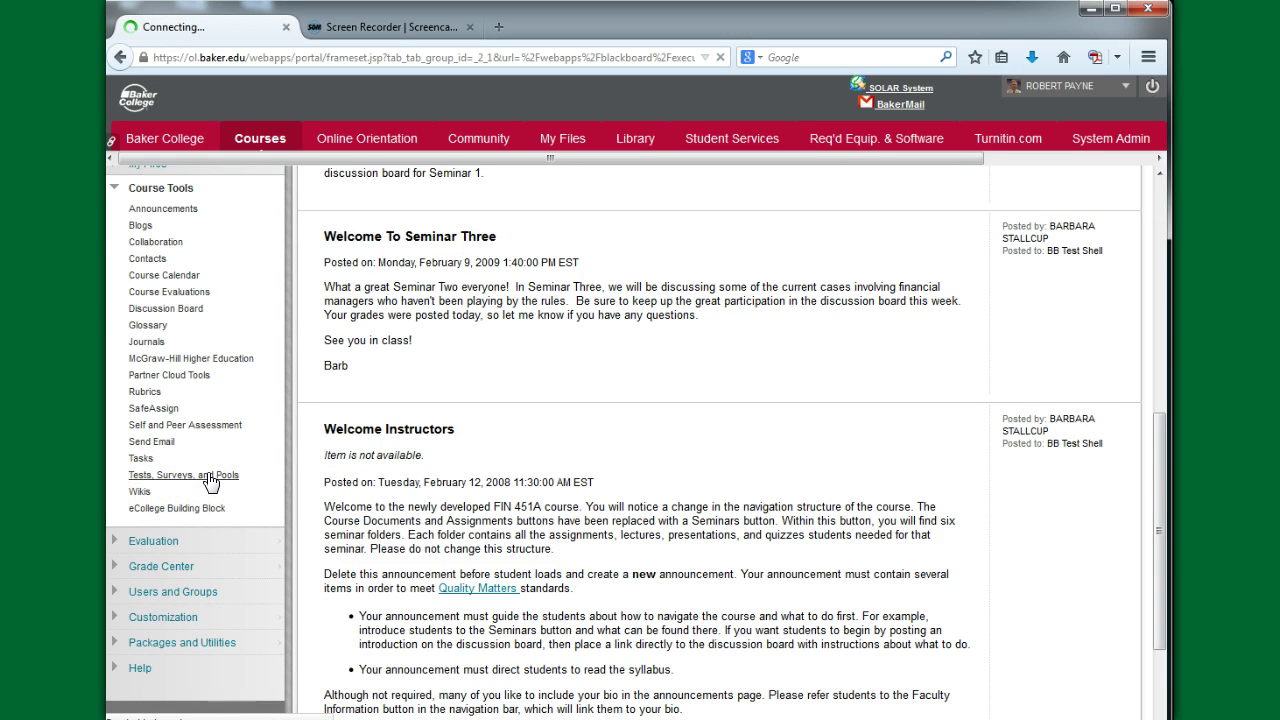
click(340, 308)
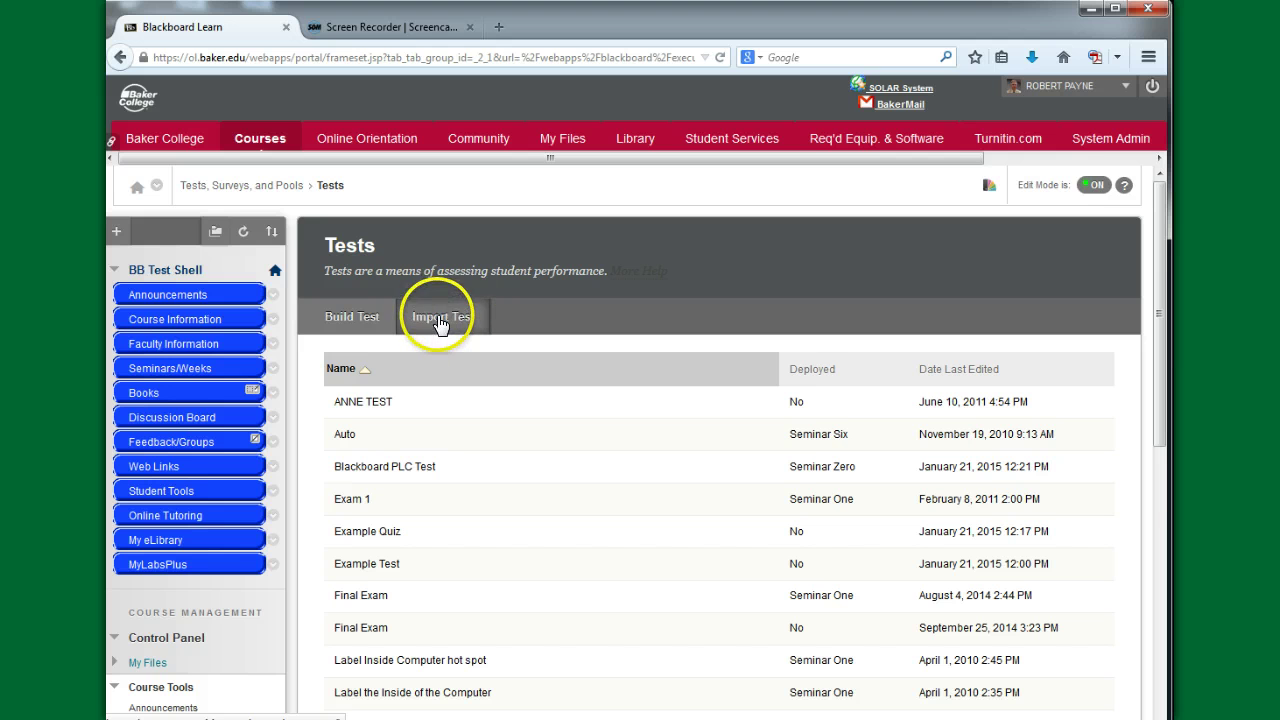
Step: Start a test import and attach the Midterm Exam - MC export zip from the Desktop
click(440, 320)
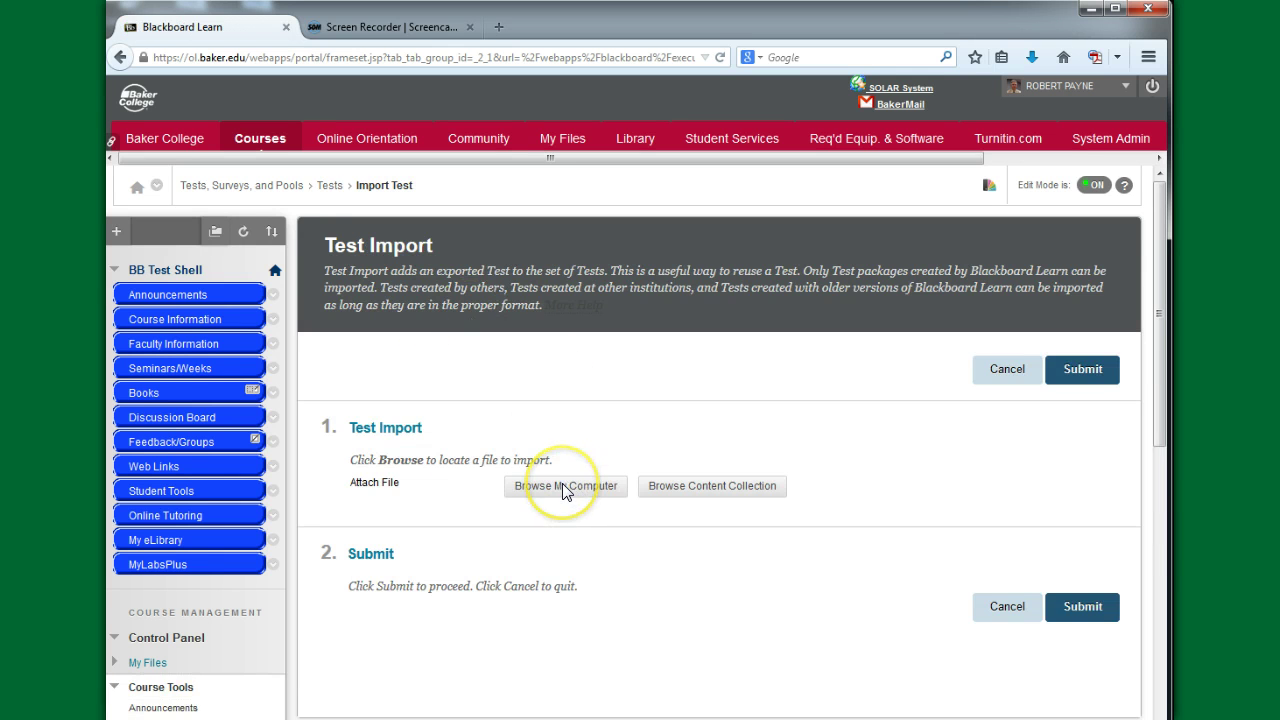
click(568, 487)
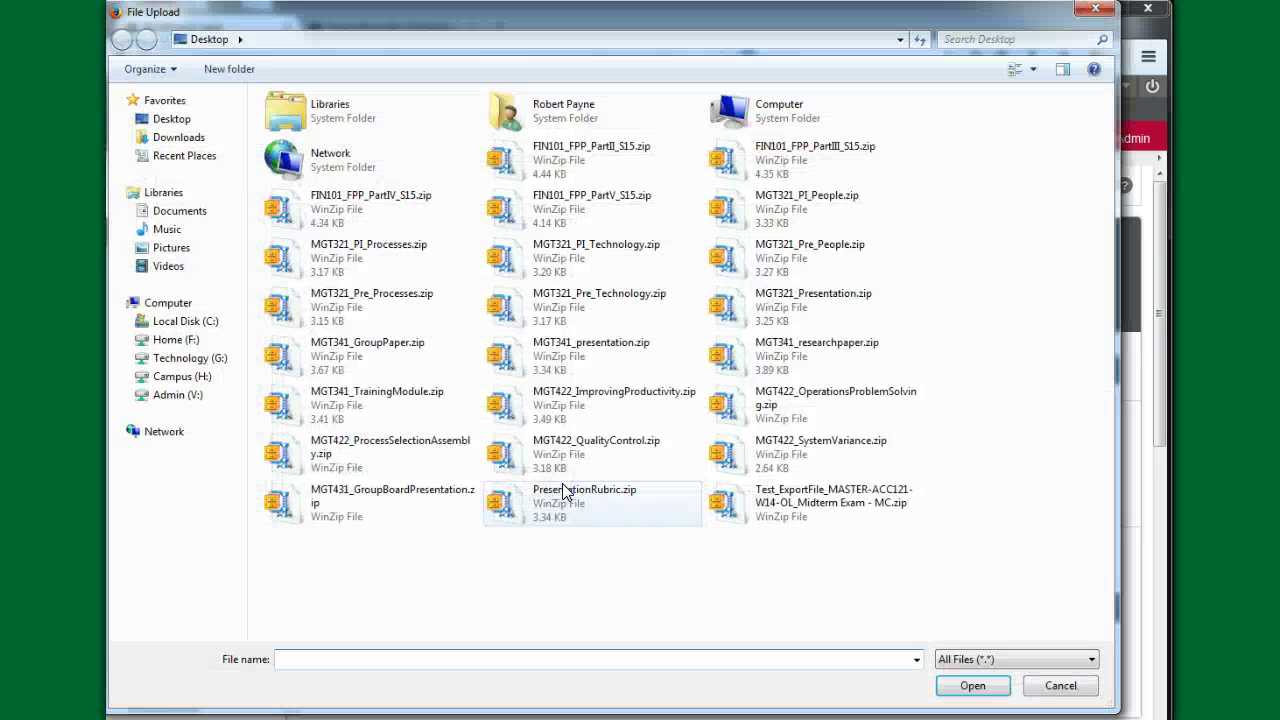
click(820, 508)
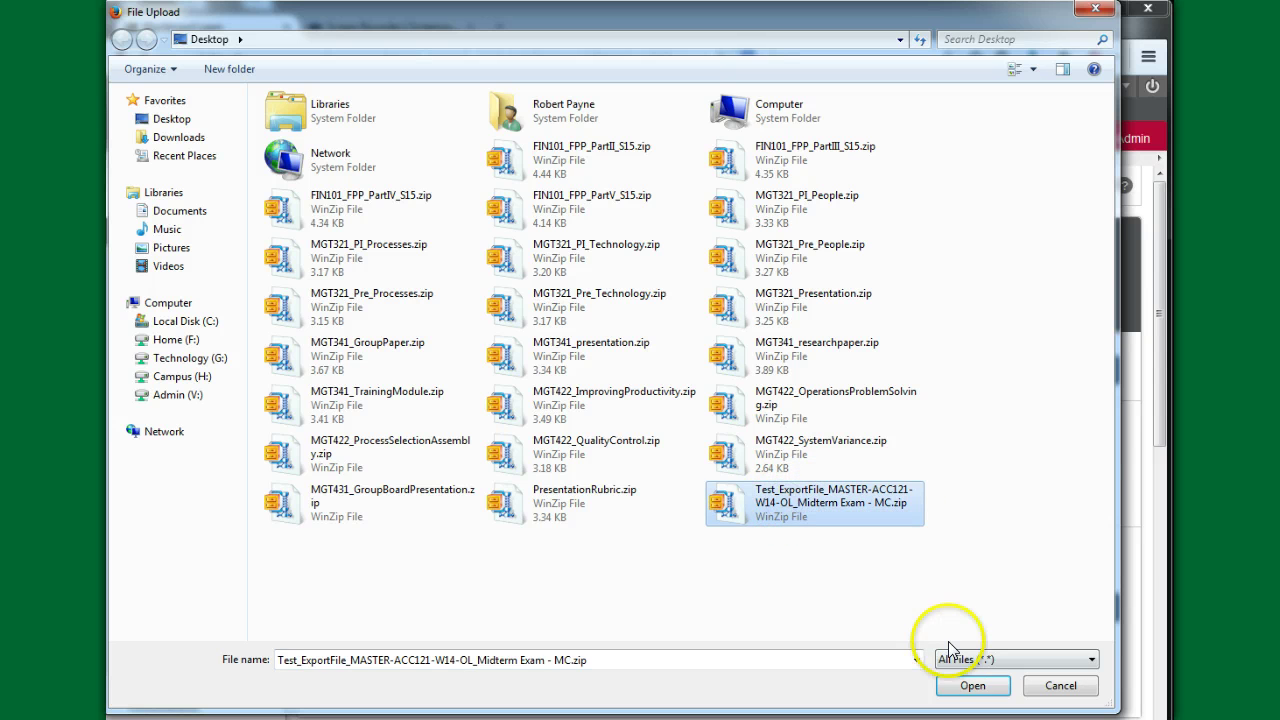
click(970, 686)
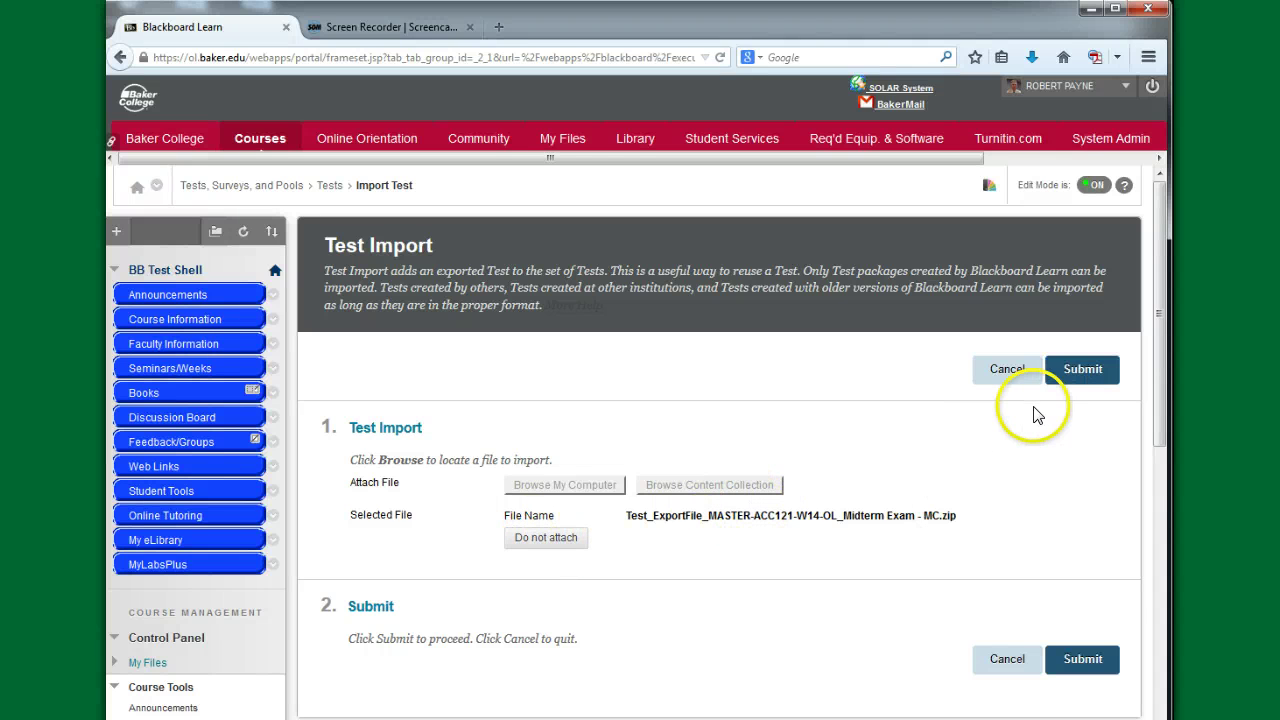
Step: Submit the midterm package import and acknowledge the Test Import Complete log
click(1083, 370)
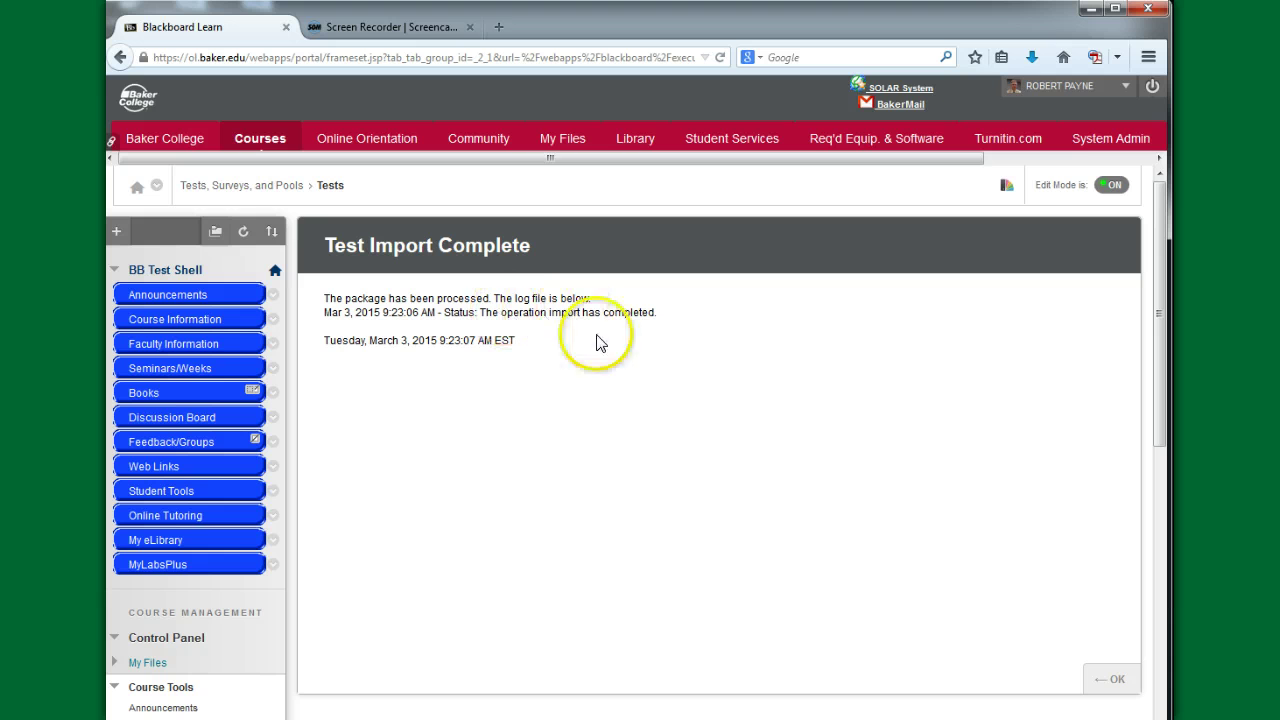
click(1113, 679)
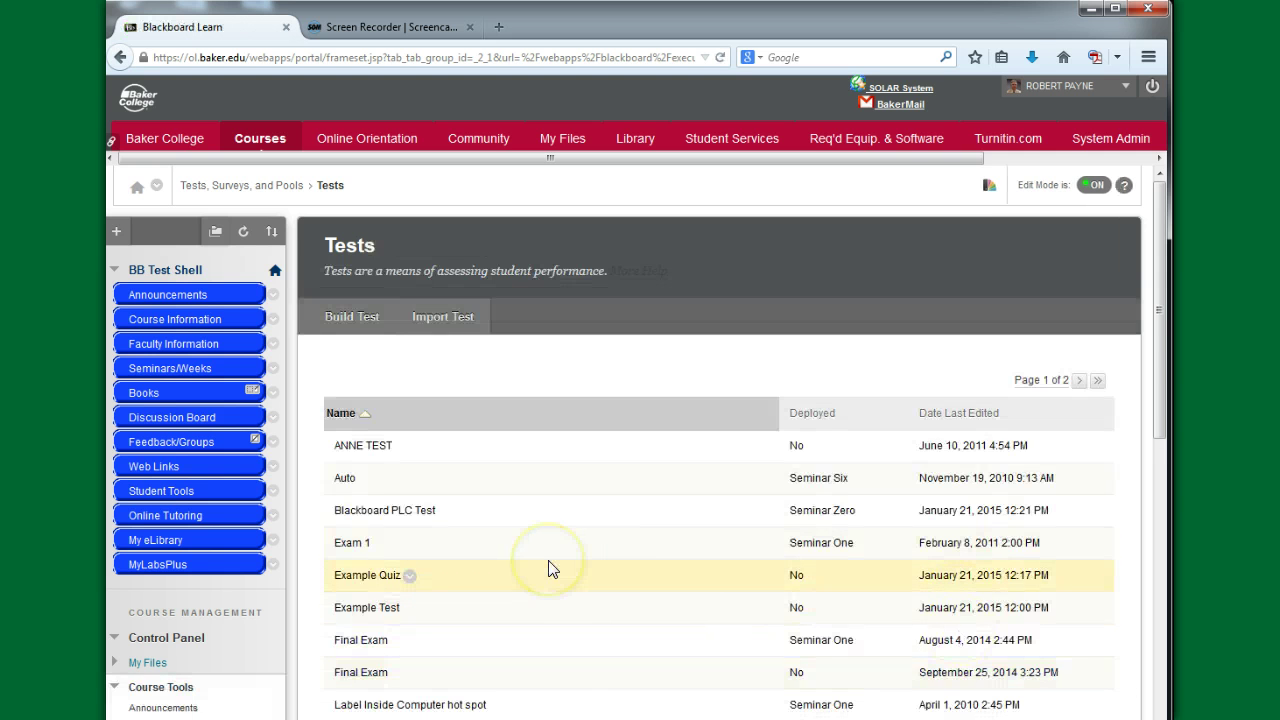
Step: Find the imported Midterm Exam - M/C in the Tests list and open its action options
scroll(548, 568, down, 3)
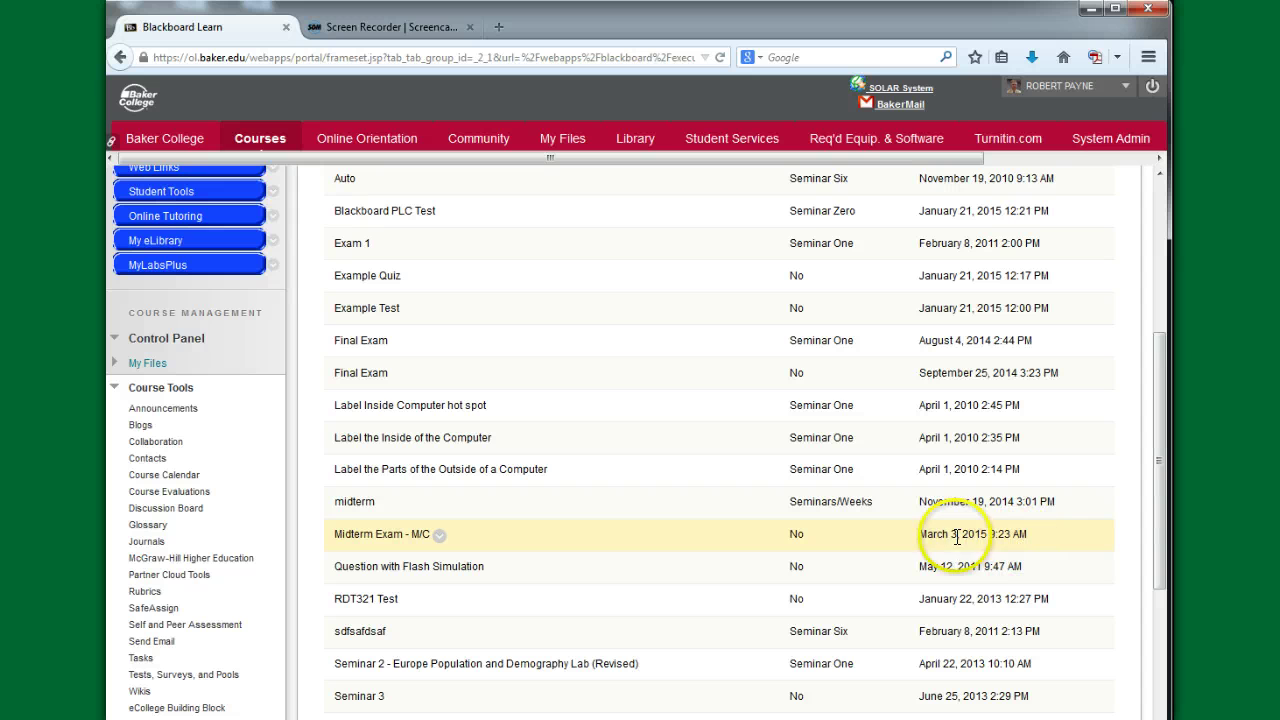
click(439, 537)
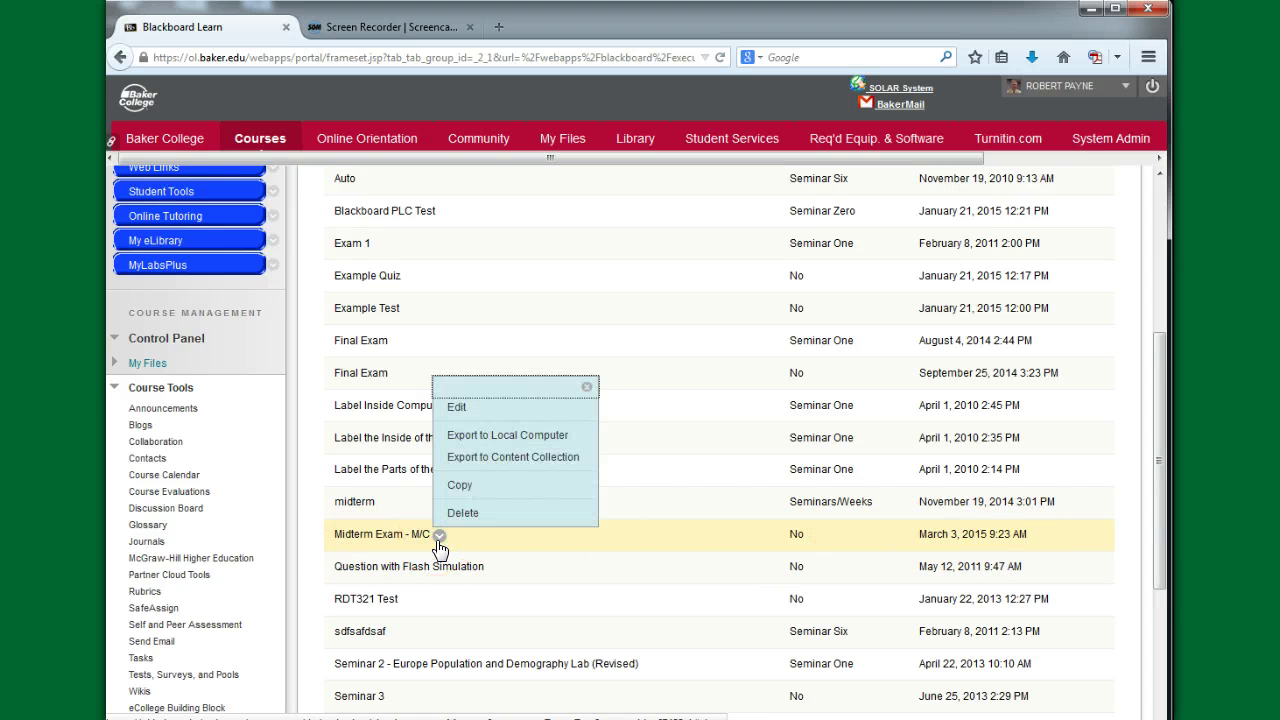
click(455, 410)
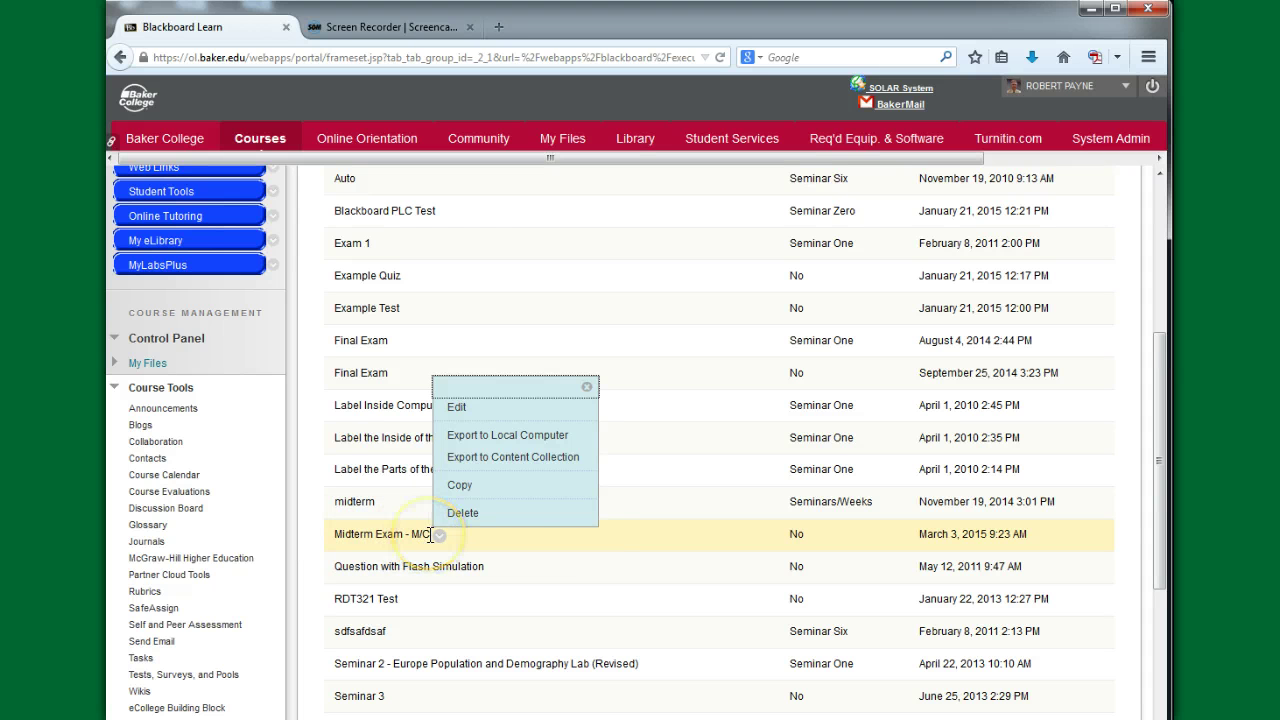
Step: Close the Midterm Exam - M/C options menu and select the midterm row in the Tests list
click(586, 387)
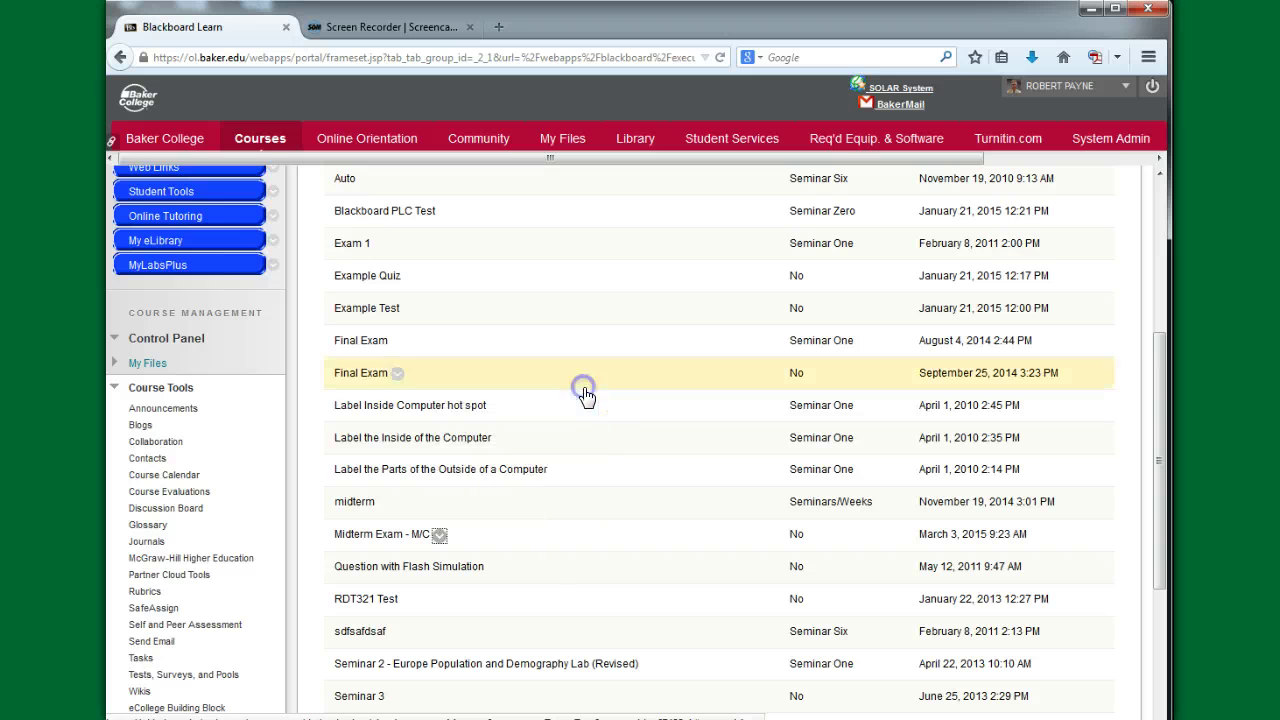
click(557, 497)
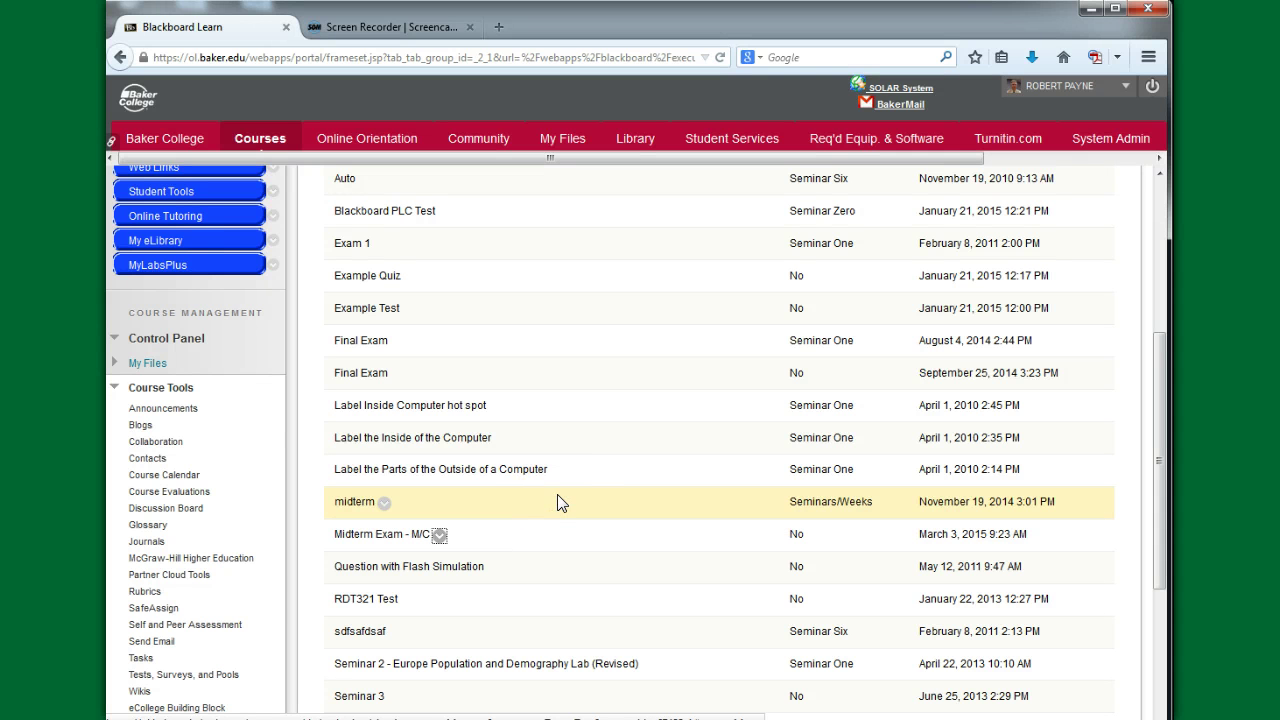
click(552, 512)
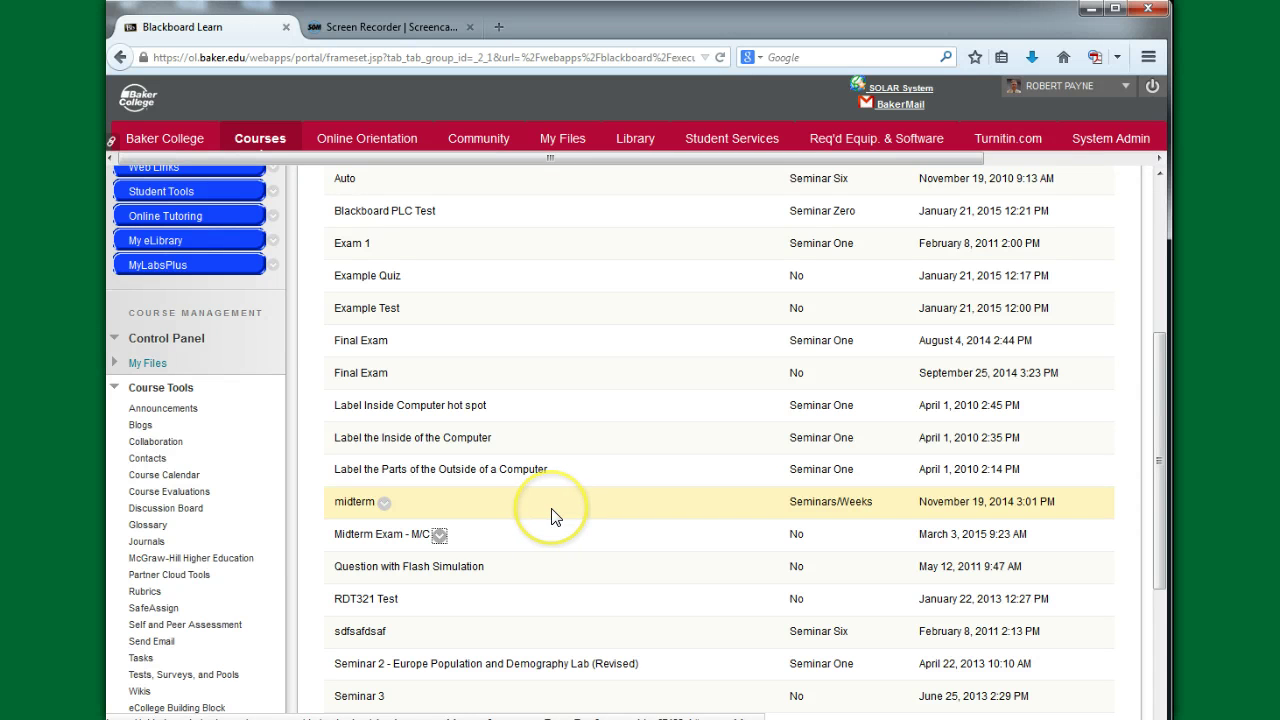